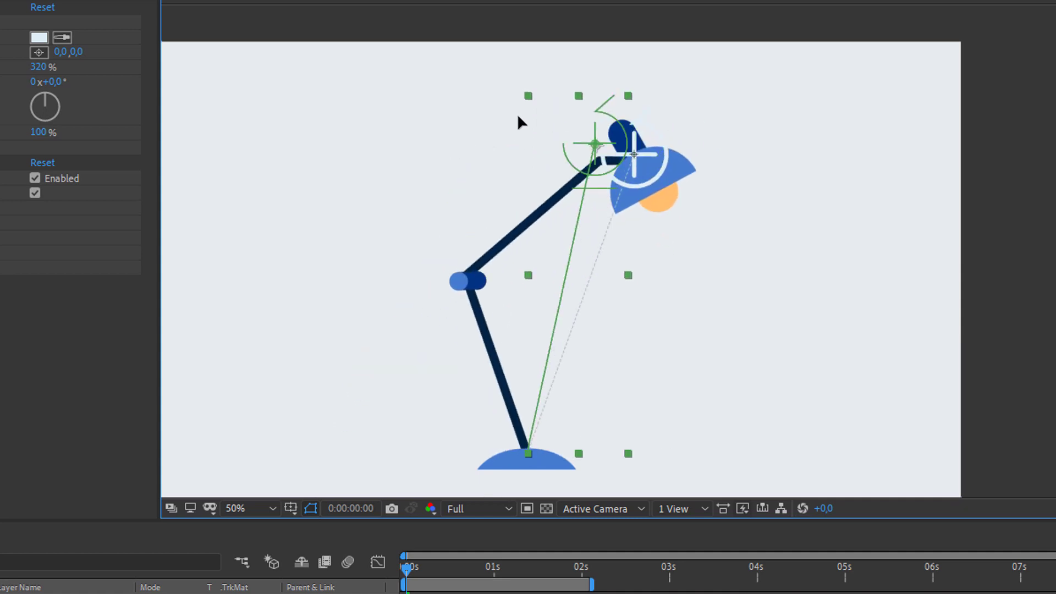
# Step: Drag the lamp head controller to bend the rigged arm, then select the lamp base
pyautogui.moveTo(518, 122); pyautogui.dragTo(684, 208)
pyautogui.scroll(4, 684, 207)
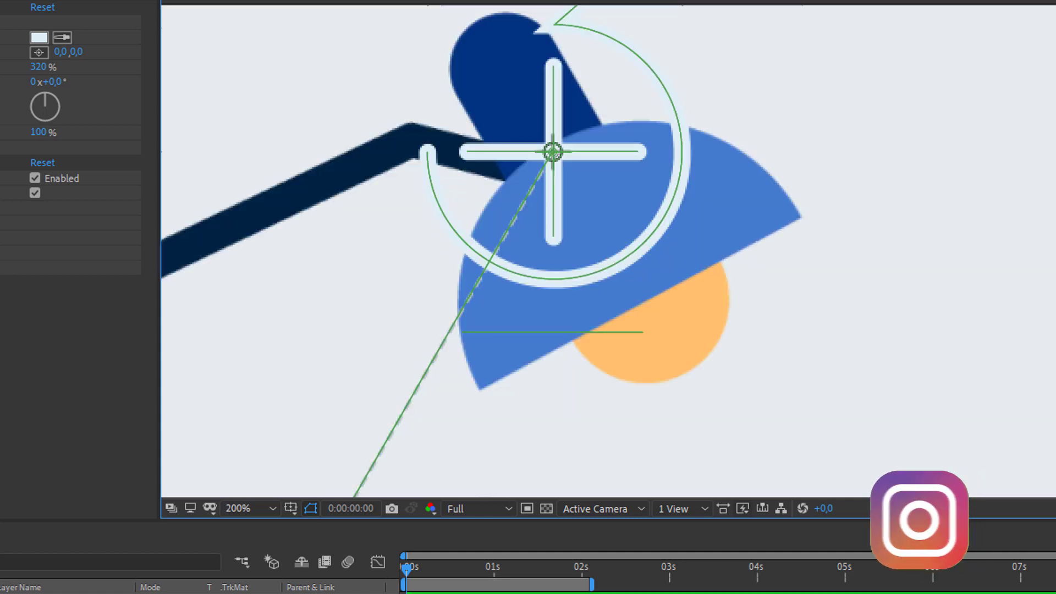
pyautogui.scroll(-4, 693, 74)
pyautogui.click(542, 351)
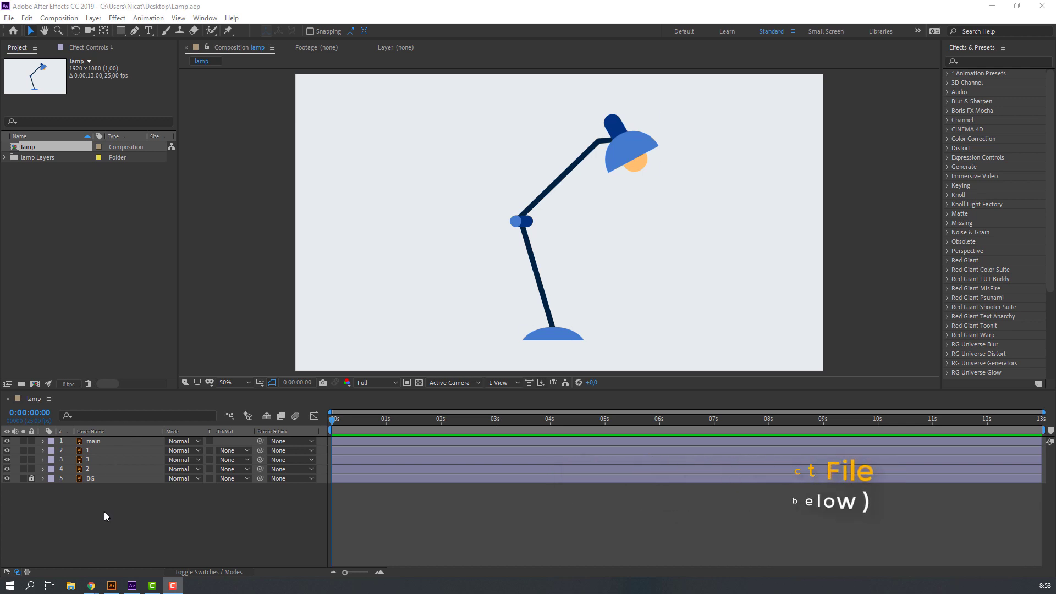
# Step: Move upper arm layer 2's anchor point onto its rounded lower-left end
pyautogui.click(87, 469)
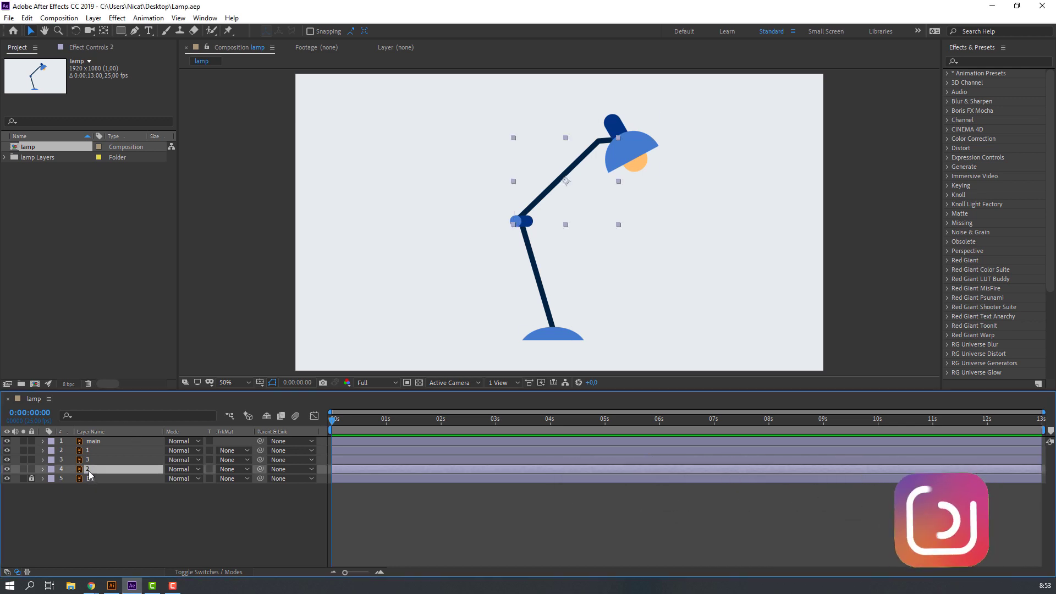
pyautogui.click(23, 469)
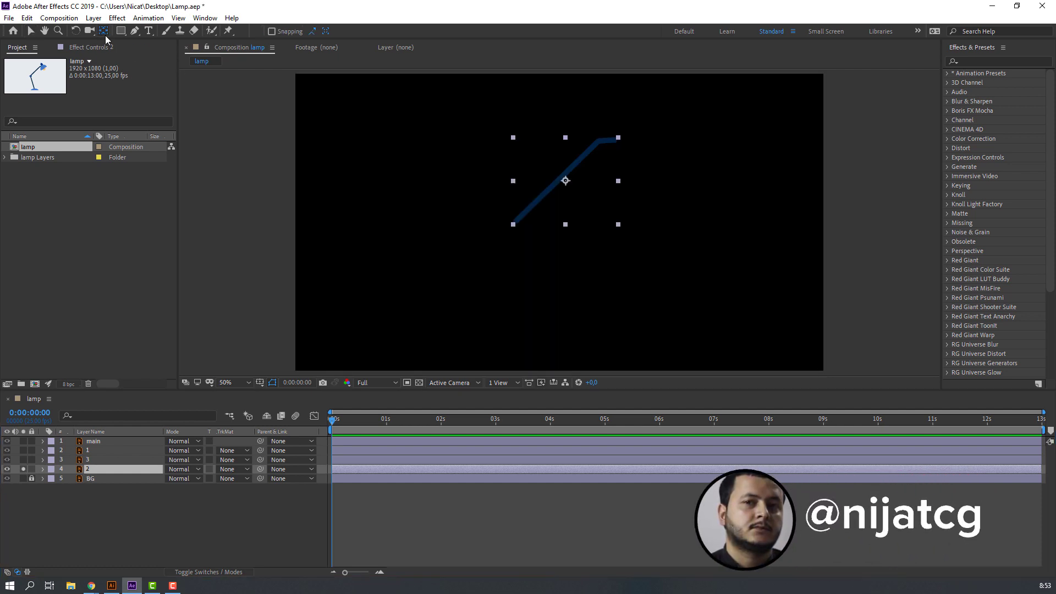
pyautogui.press('y')
pyautogui.click(565, 181)
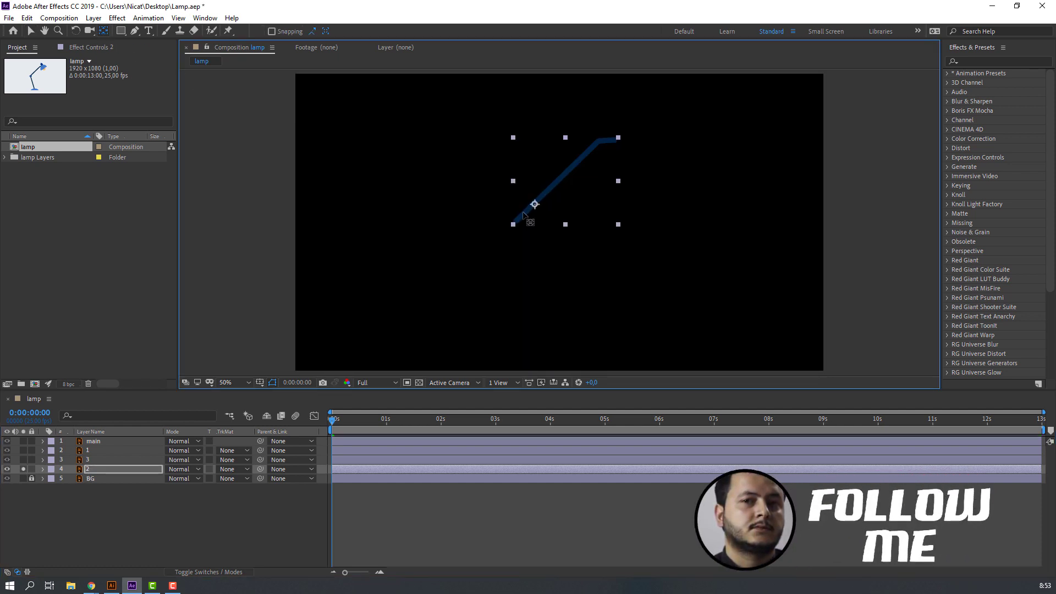
pyautogui.moveTo(565, 181); pyautogui.dragTo(514, 219)
pyautogui.press('.')
pyautogui.press('.')
pyautogui.press('.')
pyautogui.moveTo(228, 197); pyautogui.dragTo(209, 216)
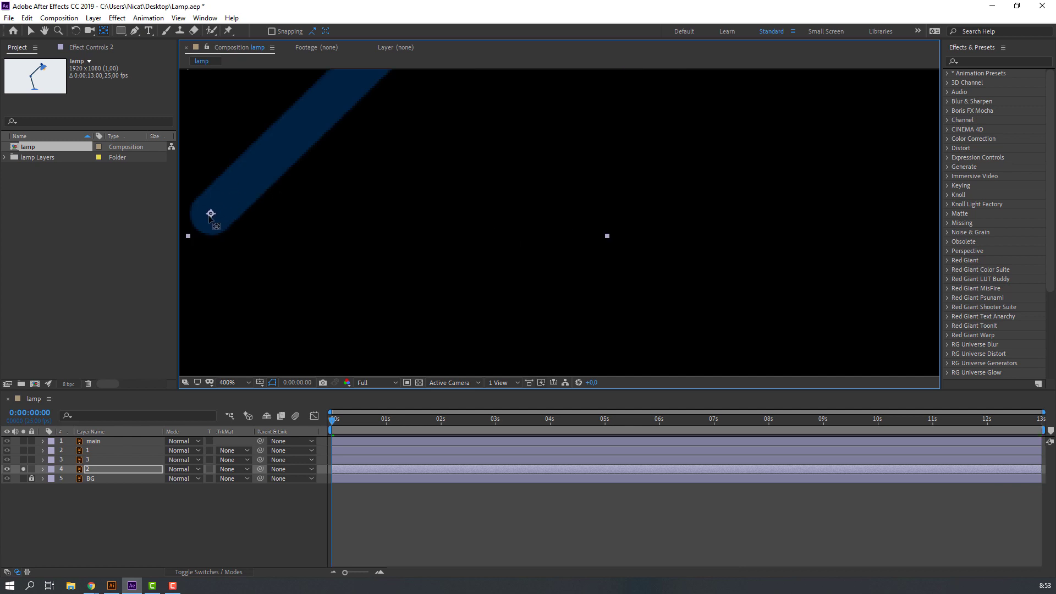
pyautogui.click(29, 32)
pyautogui.press(',')
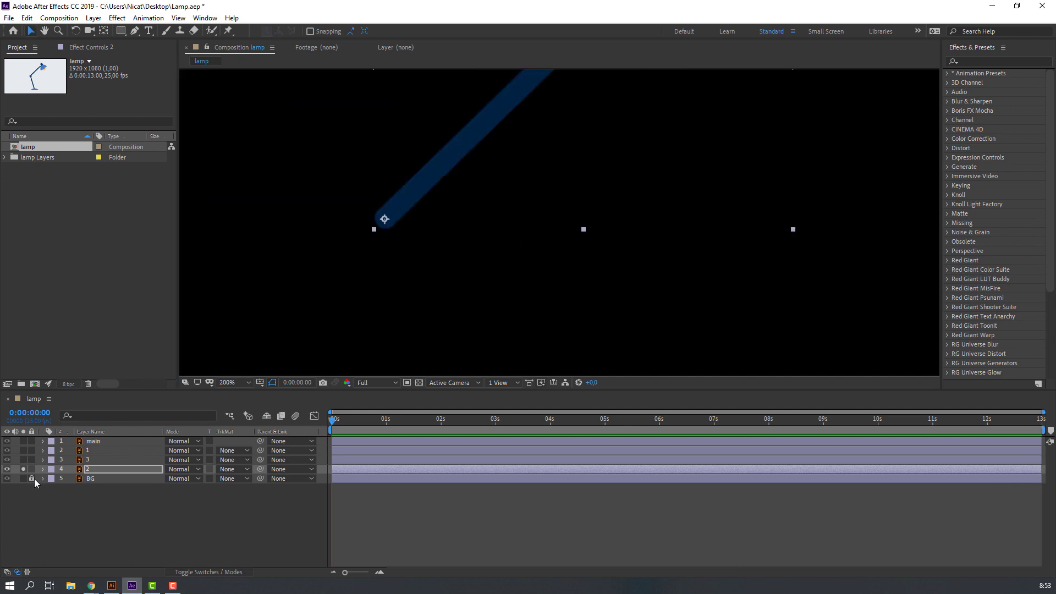
pyautogui.click(23, 469)
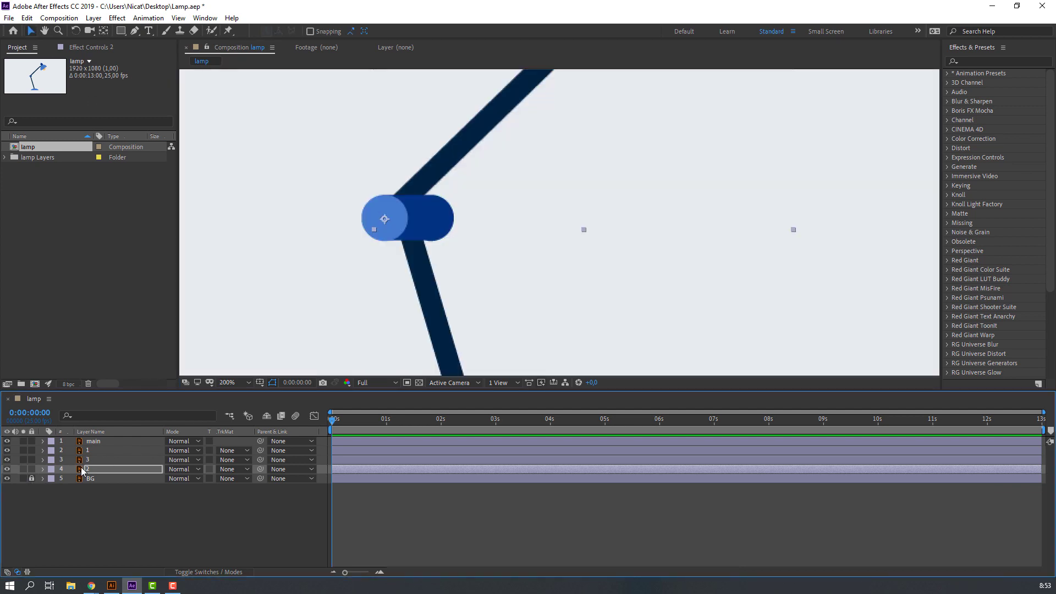
# Step: Move lower arm layer 3's anchor point down to its bottom end
pyautogui.click(22, 460)
pyautogui.scroll(-2, 521, 296)
pyautogui.scroll(1, 460, 215)
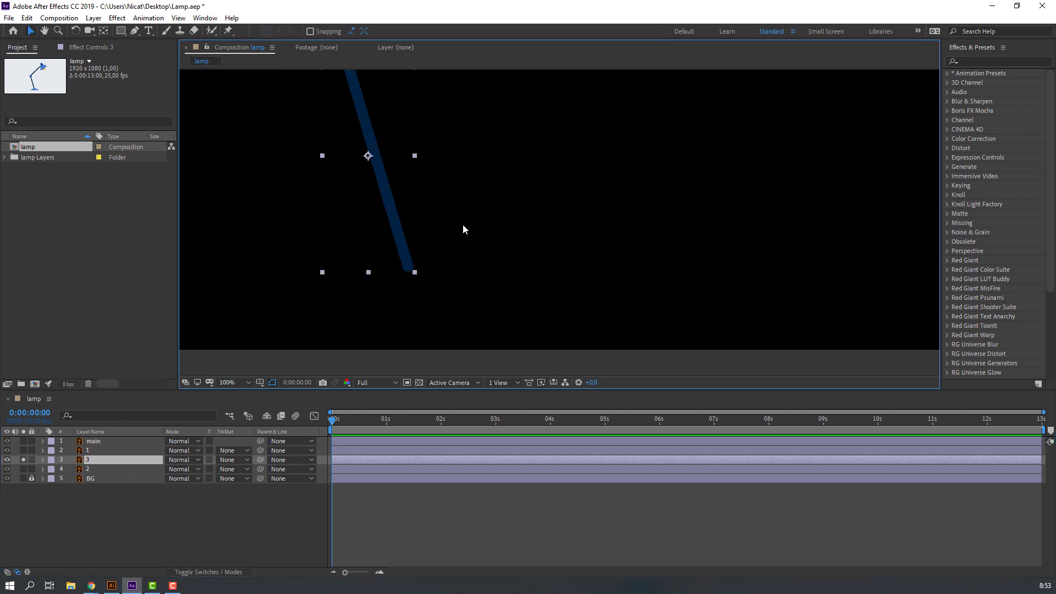
pyautogui.click(103, 31)
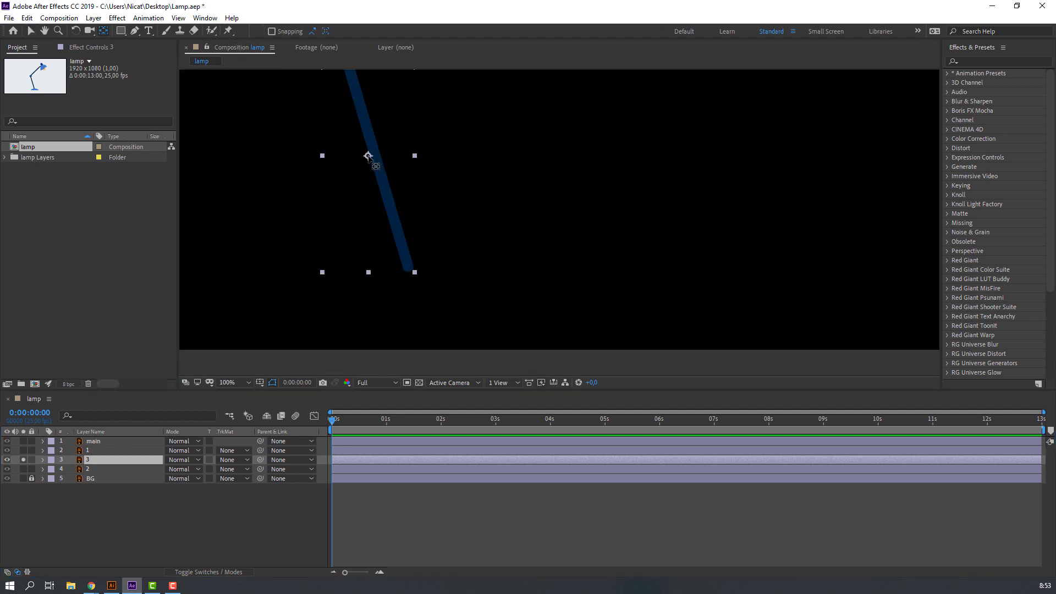
pyautogui.moveTo(368, 157); pyautogui.dragTo(392, 222)
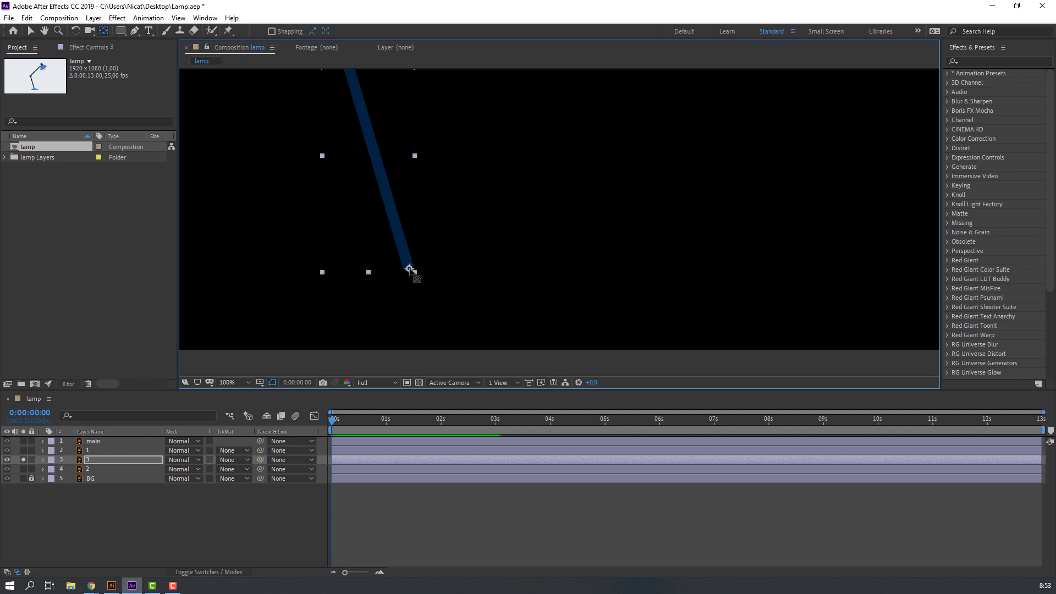
pyautogui.click(32, 32)
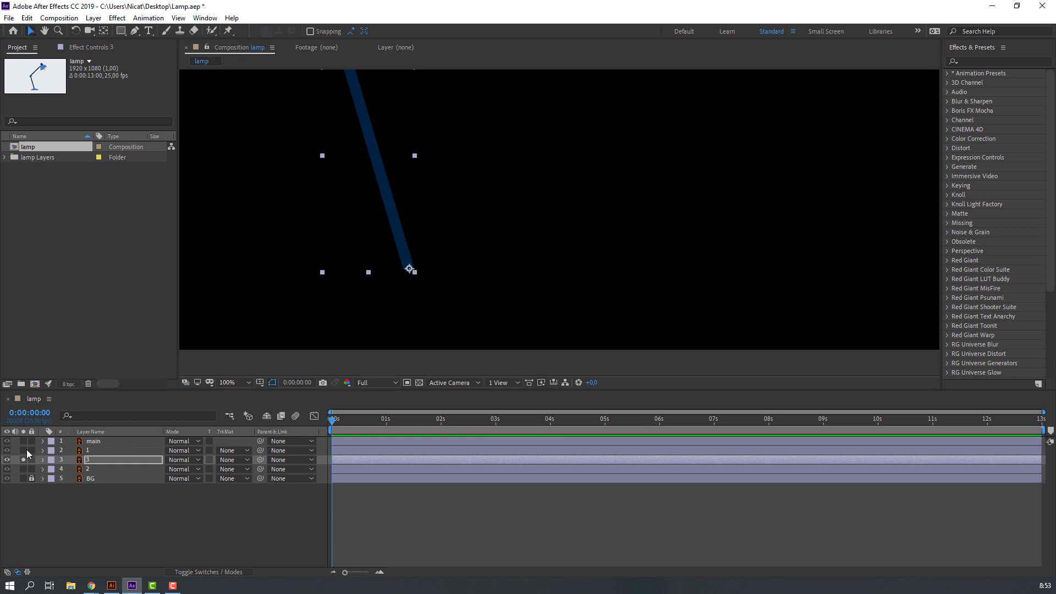
pyautogui.click(22, 460)
# Step: Move lamp head layer 1's anchor point up to the neck joint
pyautogui.click(85, 452)
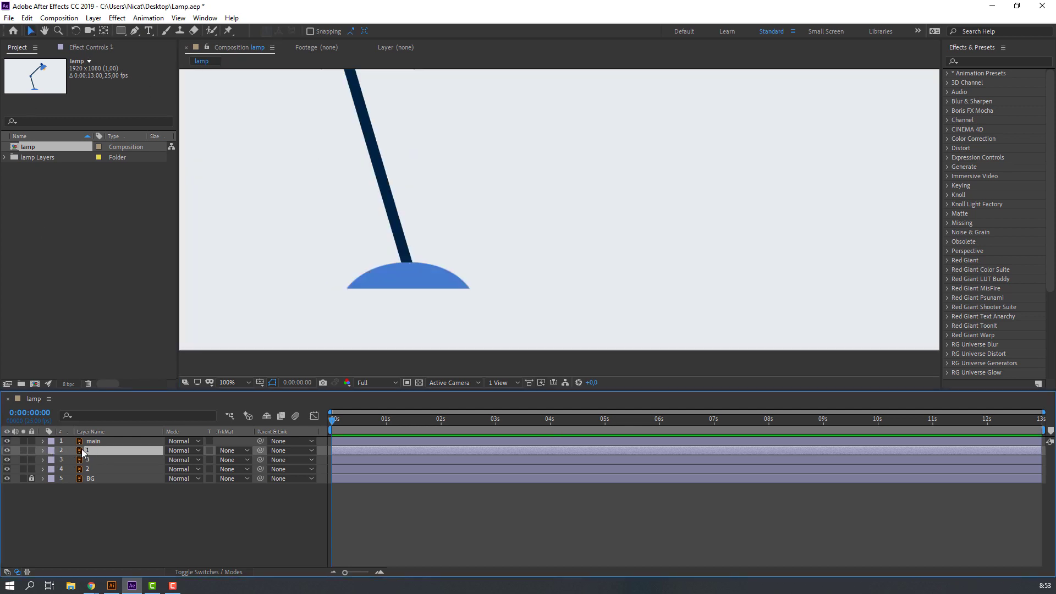
pyautogui.click(23, 451)
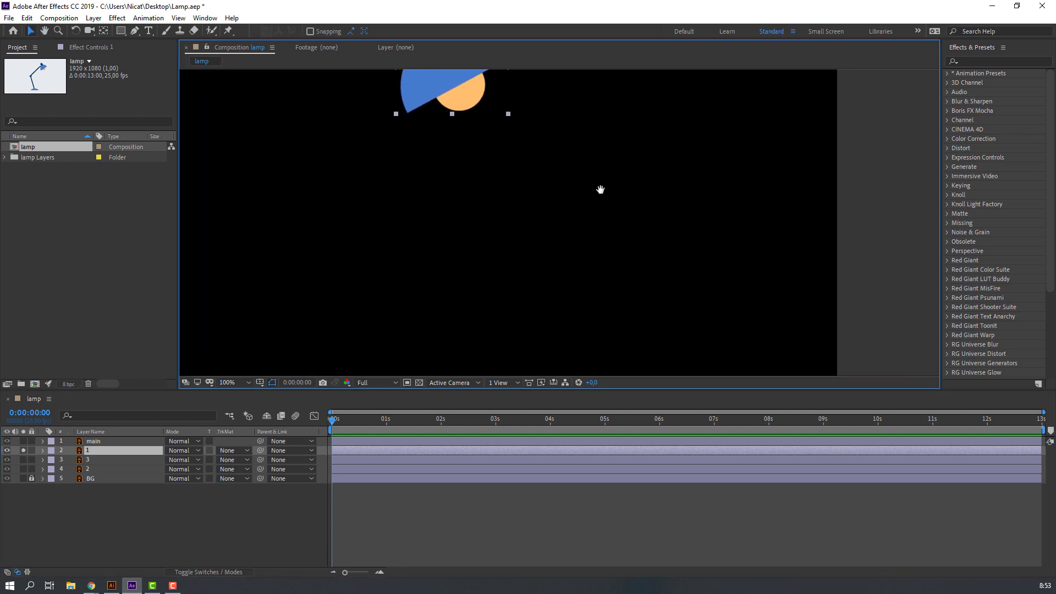
pyautogui.click(103, 31)
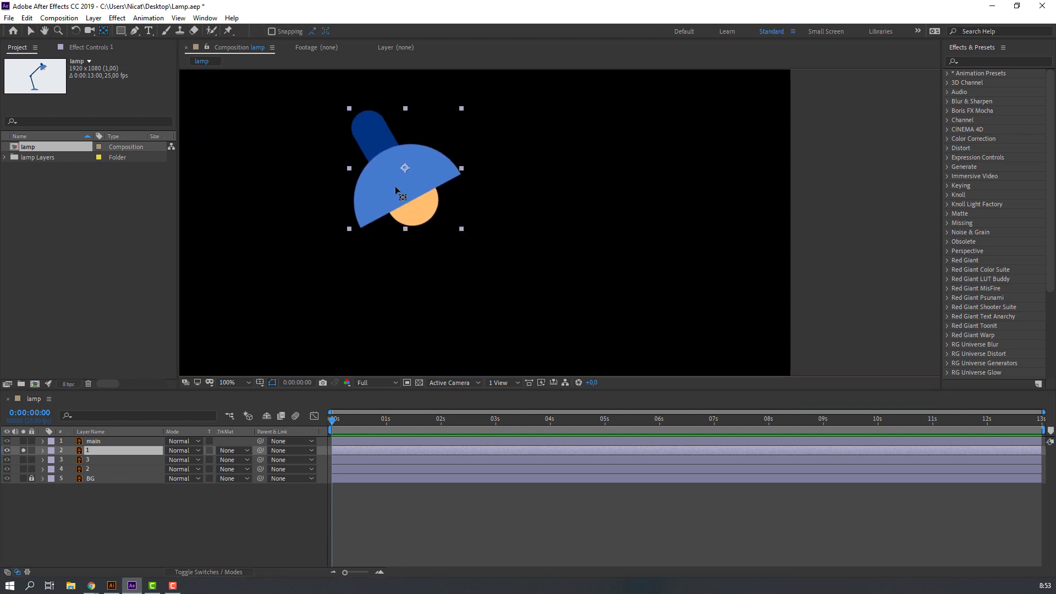
pyautogui.click(407, 171)
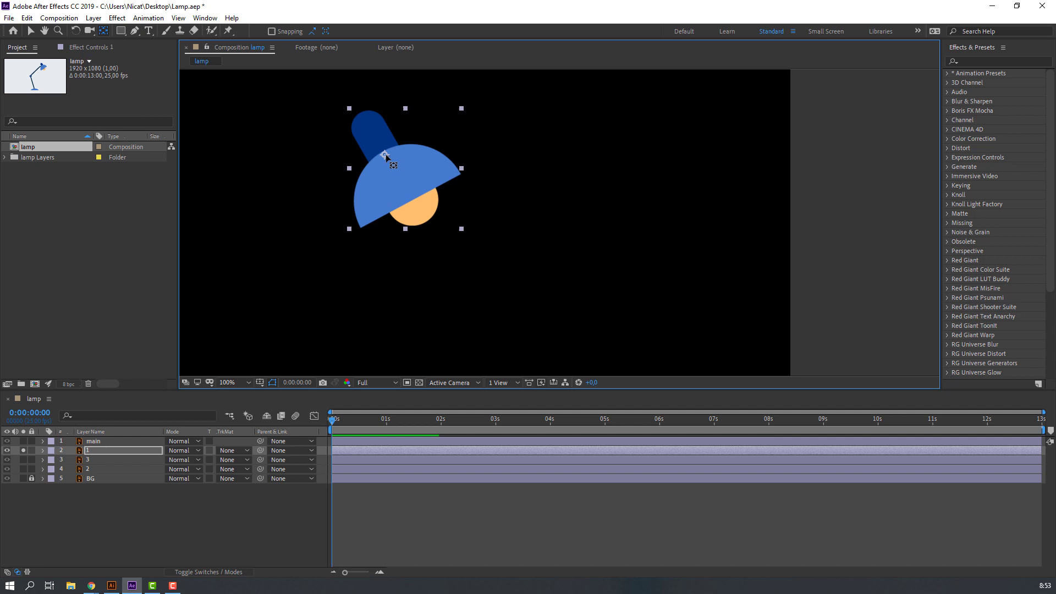
pyautogui.moveTo(390, 159); pyautogui.dragTo(385, 153)
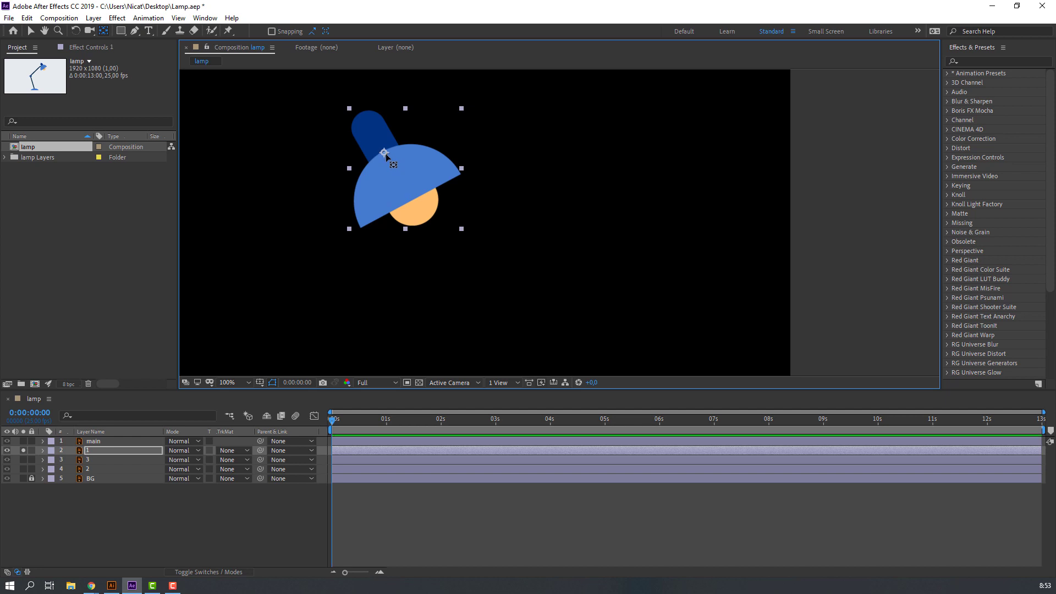
pyautogui.click(29, 32)
pyautogui.press(',')
pyautogui.press(',')
pyautogui.click(93, 533)
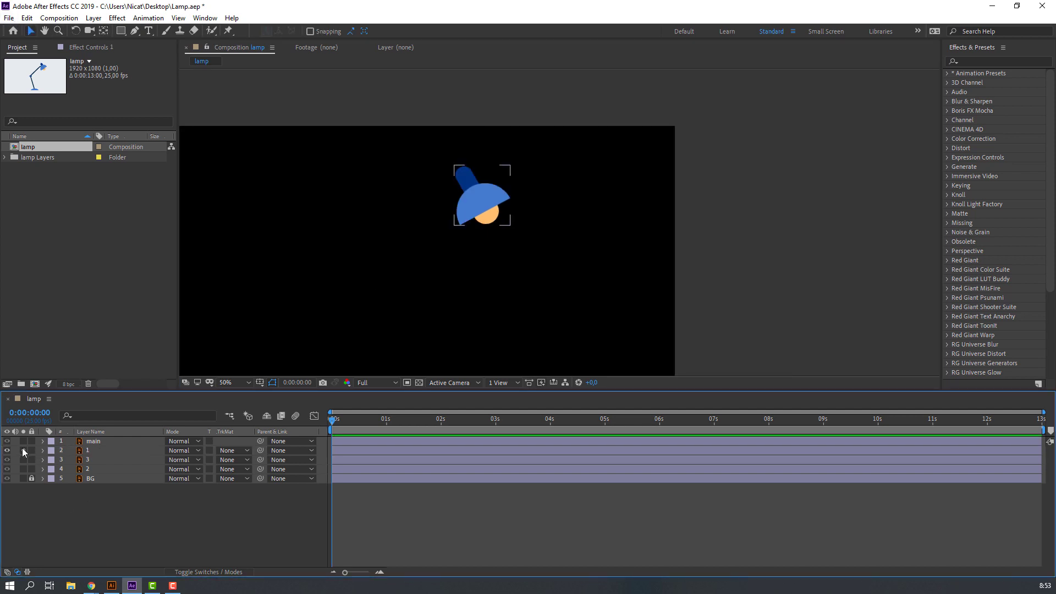
# Step: Parent the lamp head to upper arm layer 2, and layer 2 to lower arm layer 3
pyautogui.click(22, 452)
pyautogui.click(87, 453)
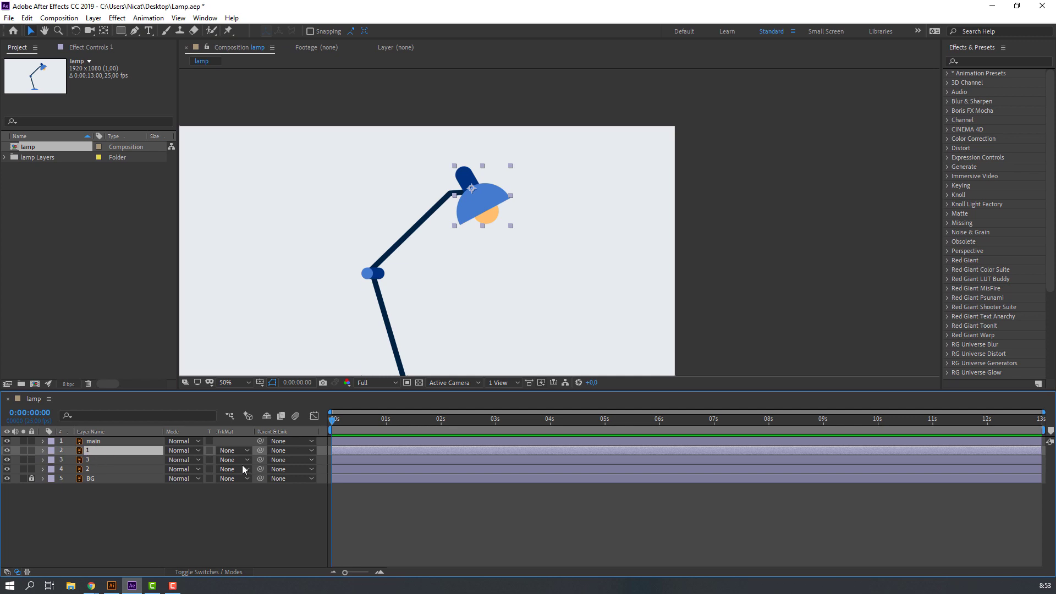
pyautogui.moveTo(99, 461); pyautogui.dragTo(92, 469)
pyautogui.click(89, 471)
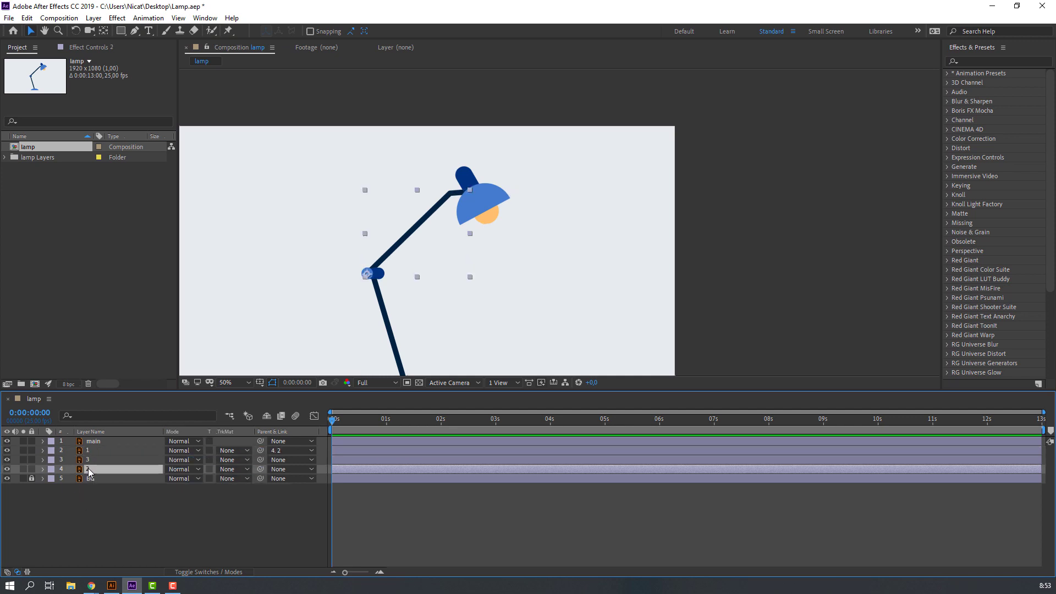
pyautogui.moveTo(260, 474); pyautogui.dragTo(91, 460)
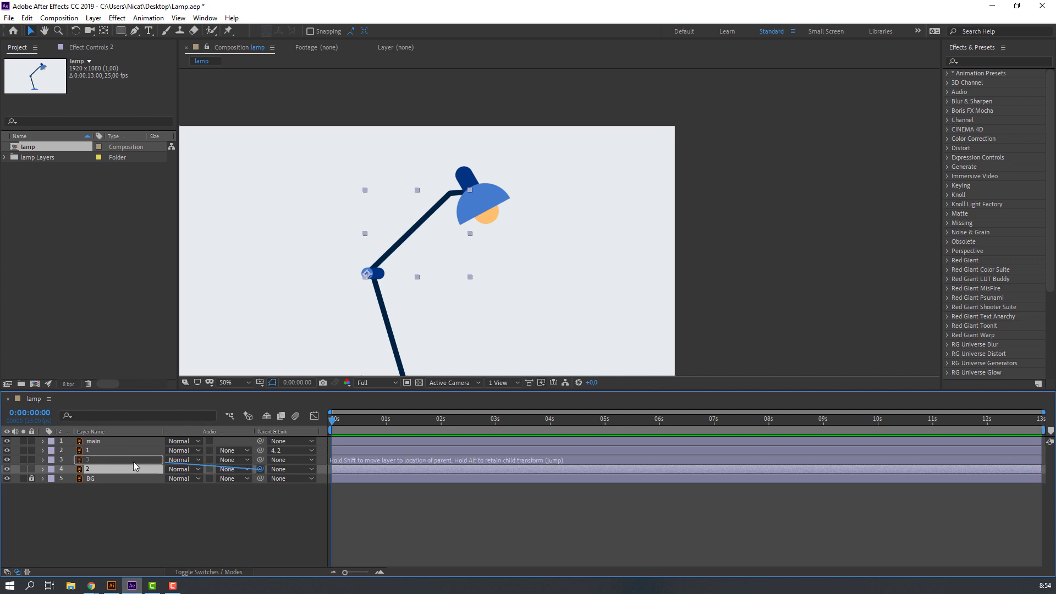
# Step: Parent lower arm layer 3 to the main layer and bring up the Window menu
pyautogui.click(89, 461)
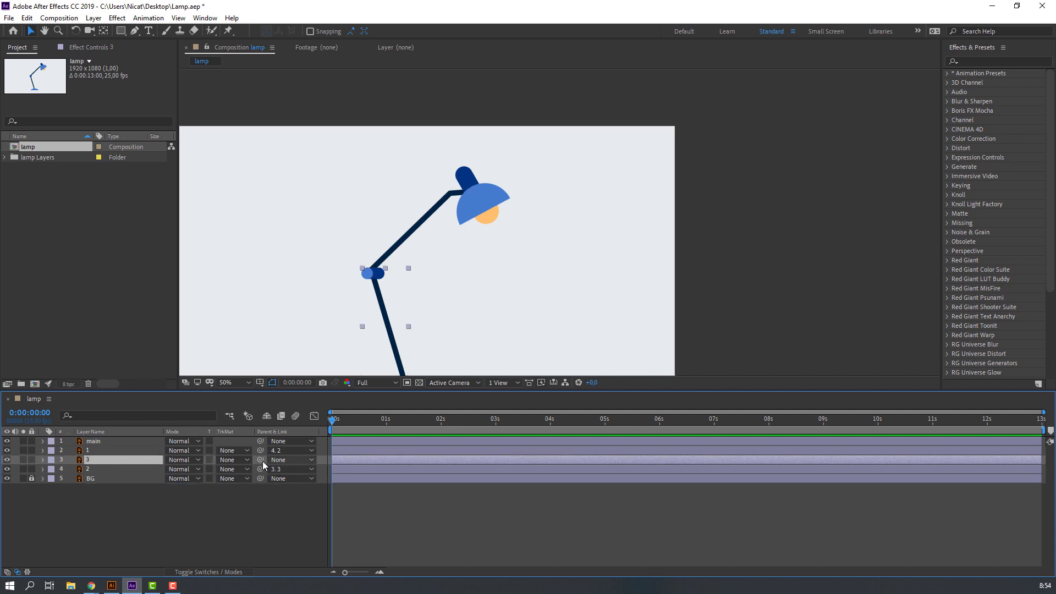
pyautogui.moveTo(104, 447); pyautogui.dragTo(103, 446)
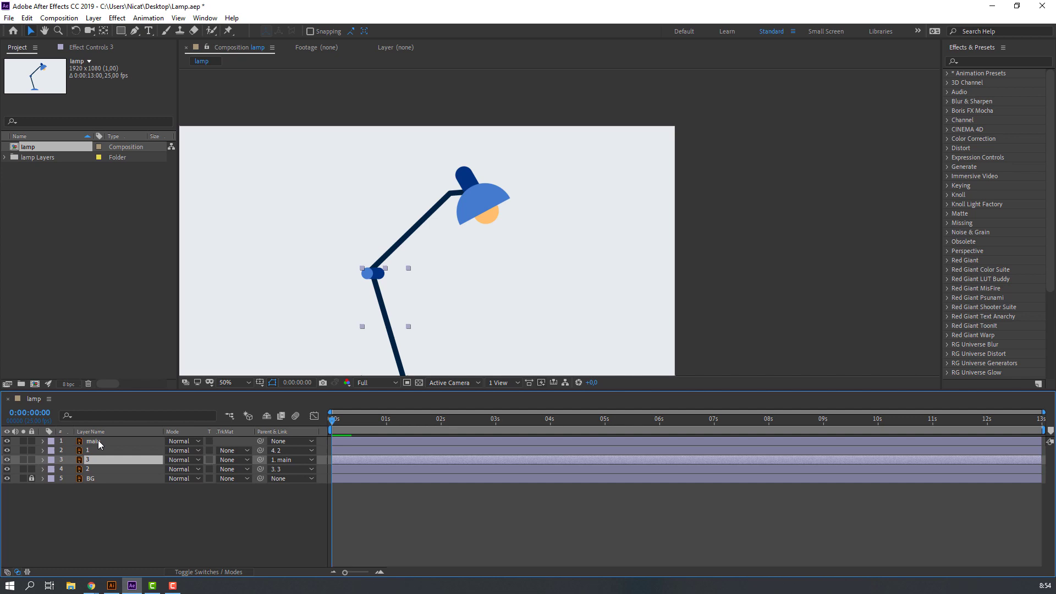
pyautogui.click(417, 186)
pyautogui.click(205, 18)
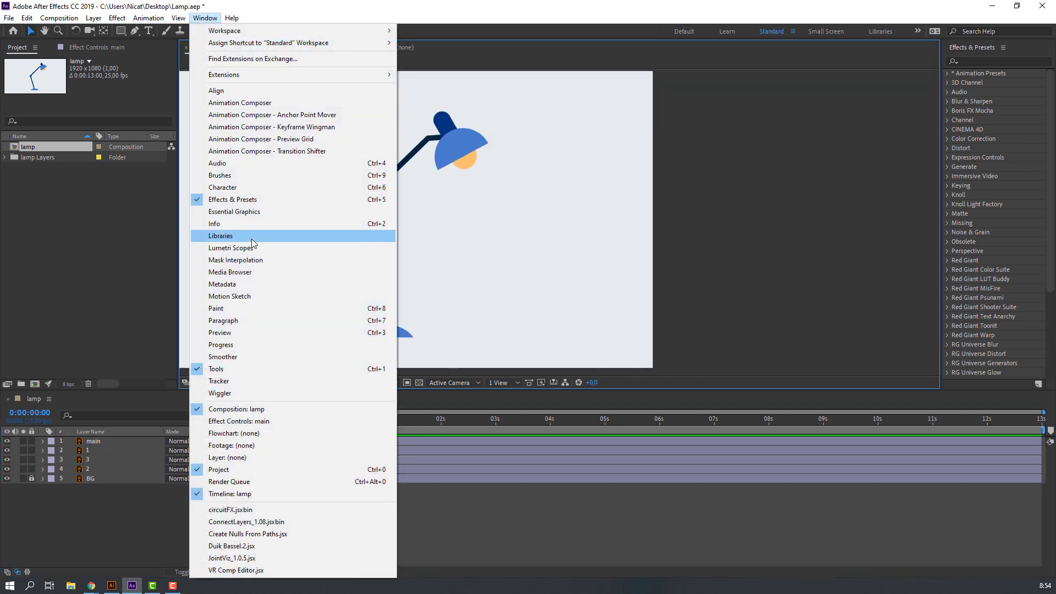
# Step: Run Duik Bassel.2 and apply Auto-rig & IK to arm layers 1, 2 and 3
pyautogui.click(240, 550)
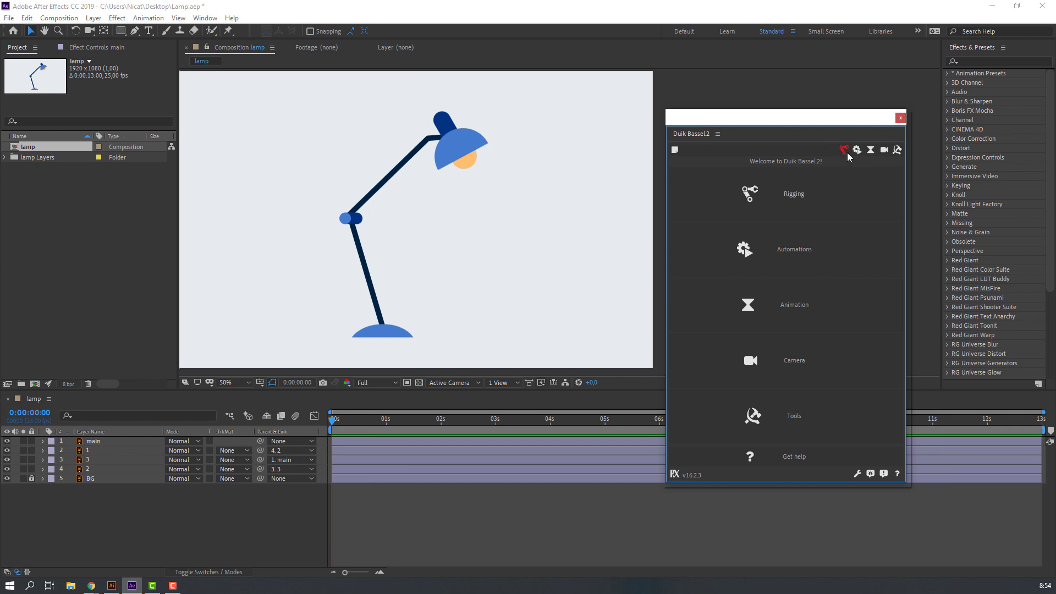
pyautogui.click(845, 151)
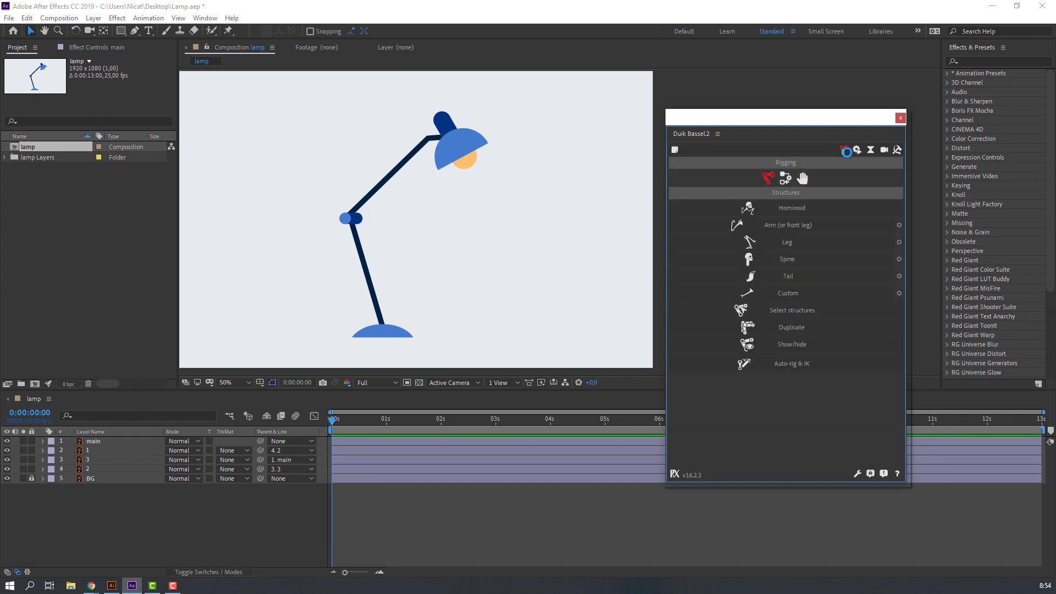
pyautogui.click(92, 469)
pyautogui.keyDown('ctrl'); pyautogui.click(93, 460); pyautogui.keyUp('ctrl')
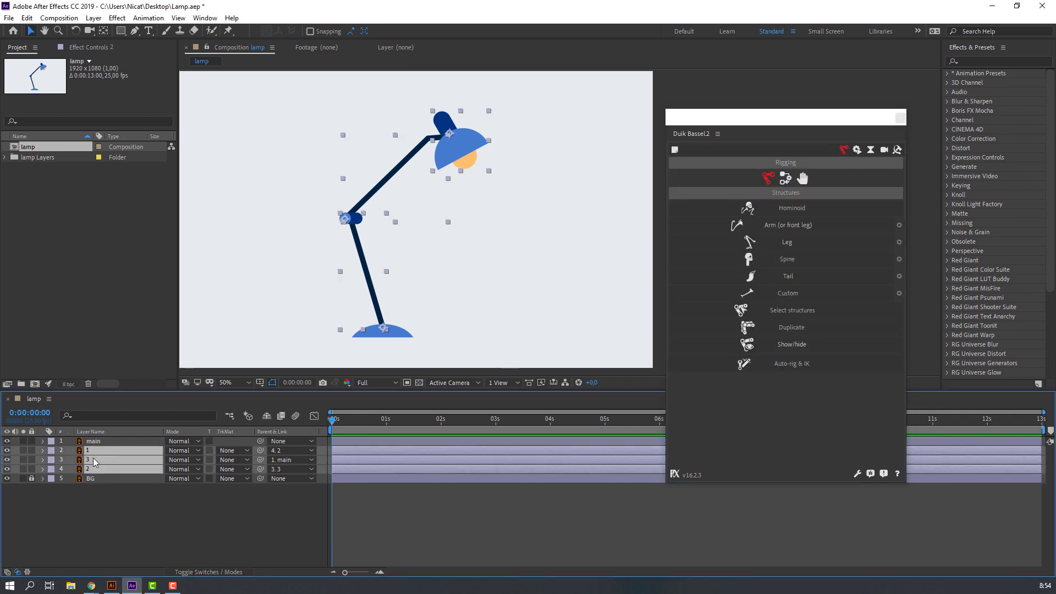
pyautogui.click(800, 368)
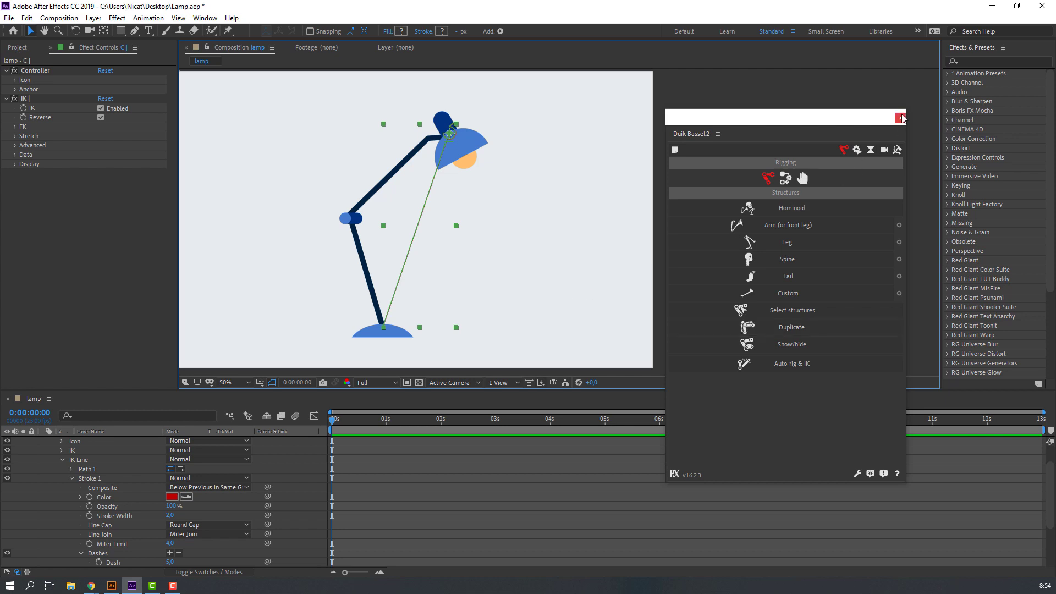
pyautogui.click(901, 117)
pyautogui.scroll(1, 71, 517)
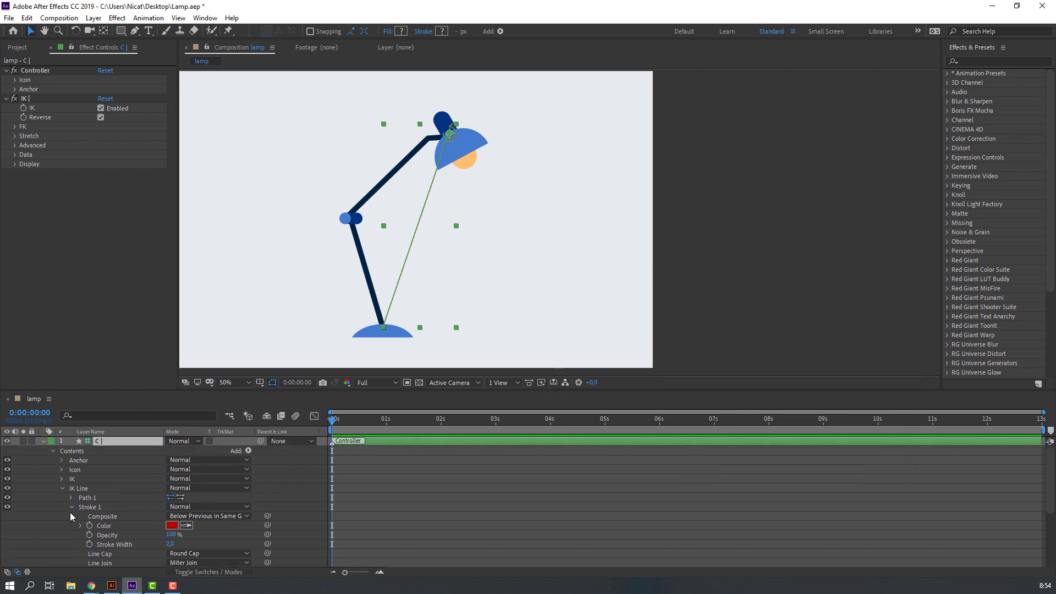
# Step: Scale the controller icon up to 320% and choose a pale blue icon colour
pyautogui.click(43, 441)
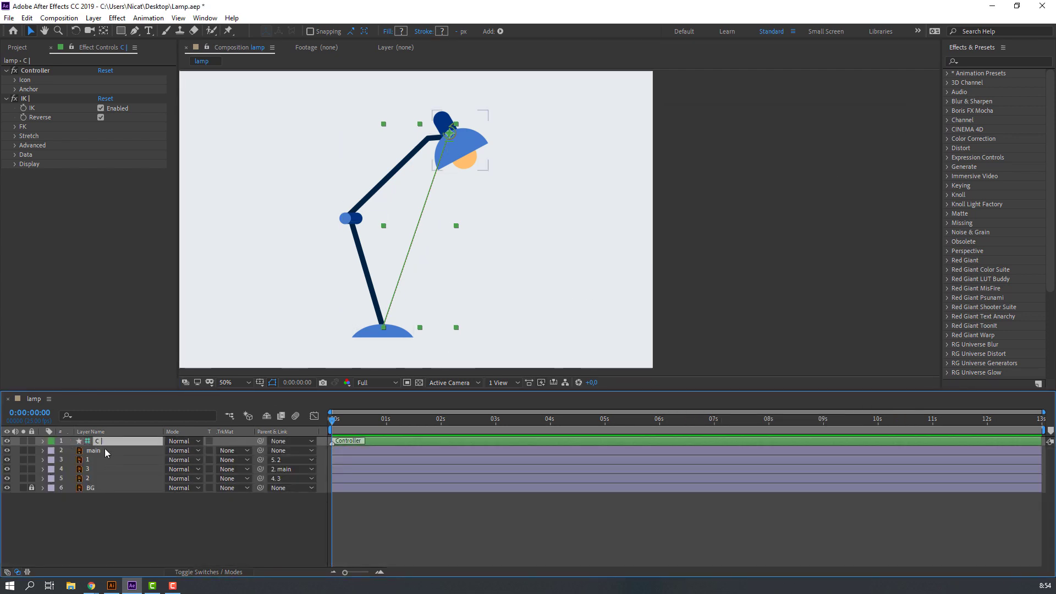
pyautogui.click(15, 80)
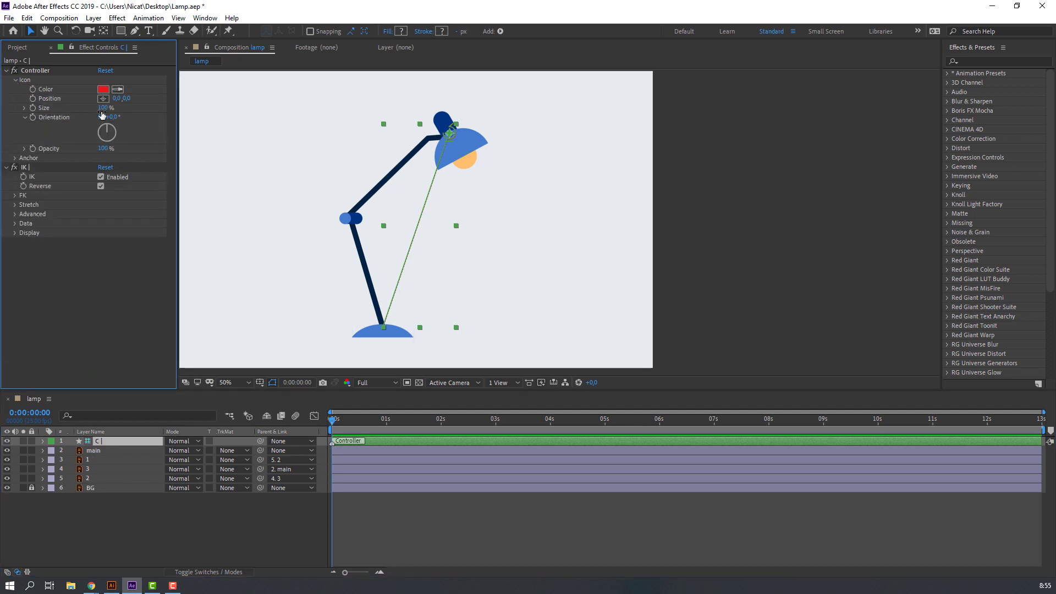
pyautogui.moveTo(102, 107); pyautogui.dragTo(113, 108)
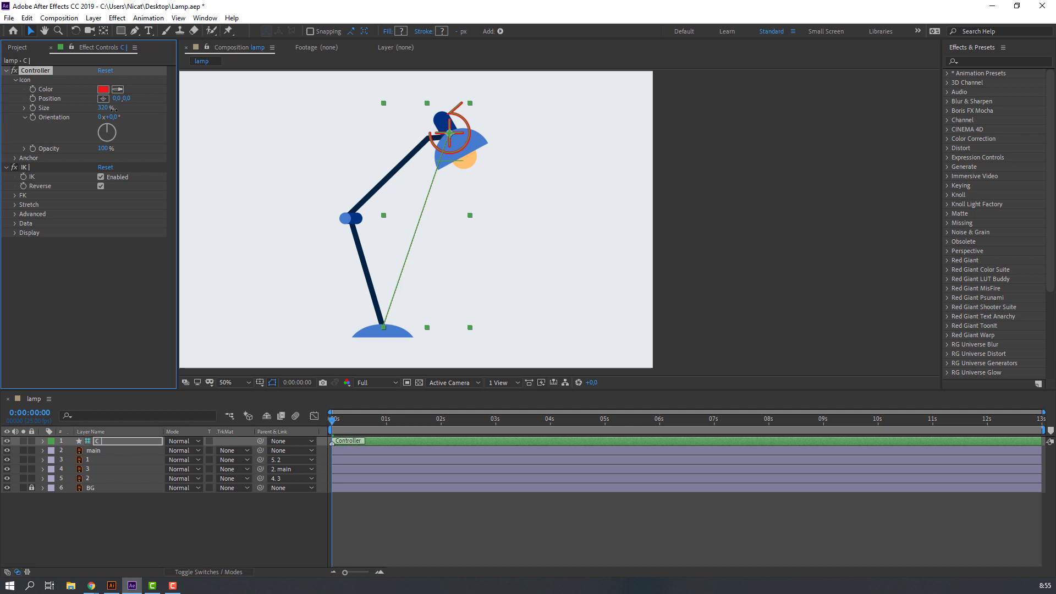
pyautogui.click(101, 90)
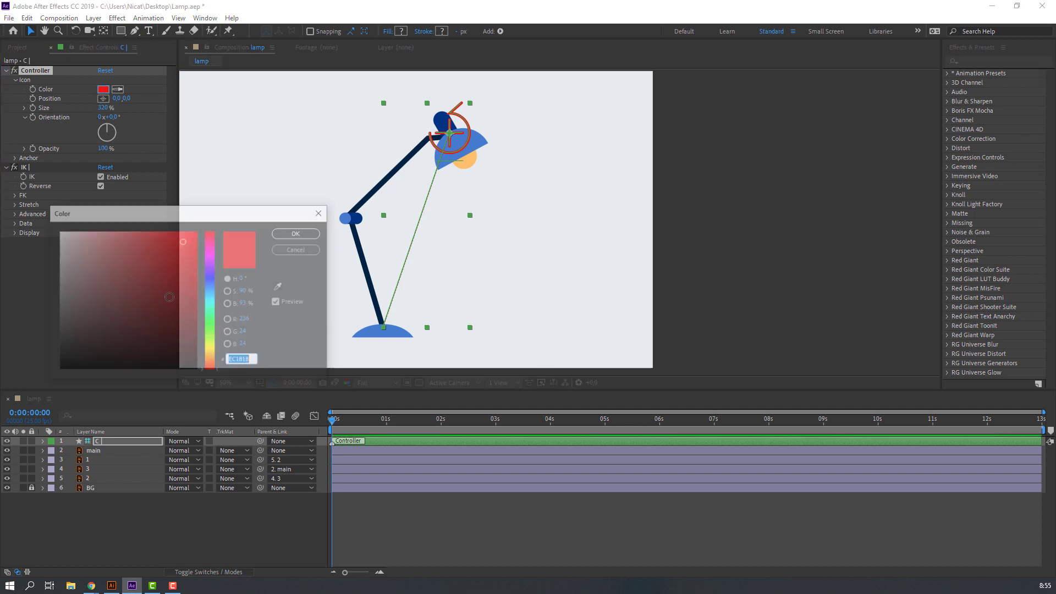
pyautogui.click(211, 298)
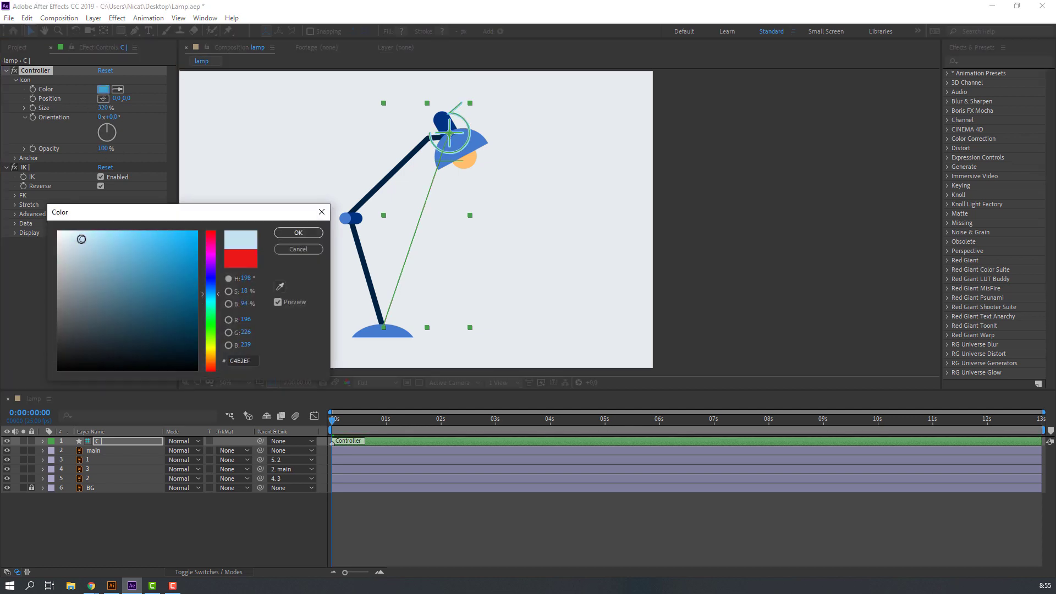
# Step: Confirm the pale blue colour and drag the head controller so the arm follows
pyautogui.click(298, 231)
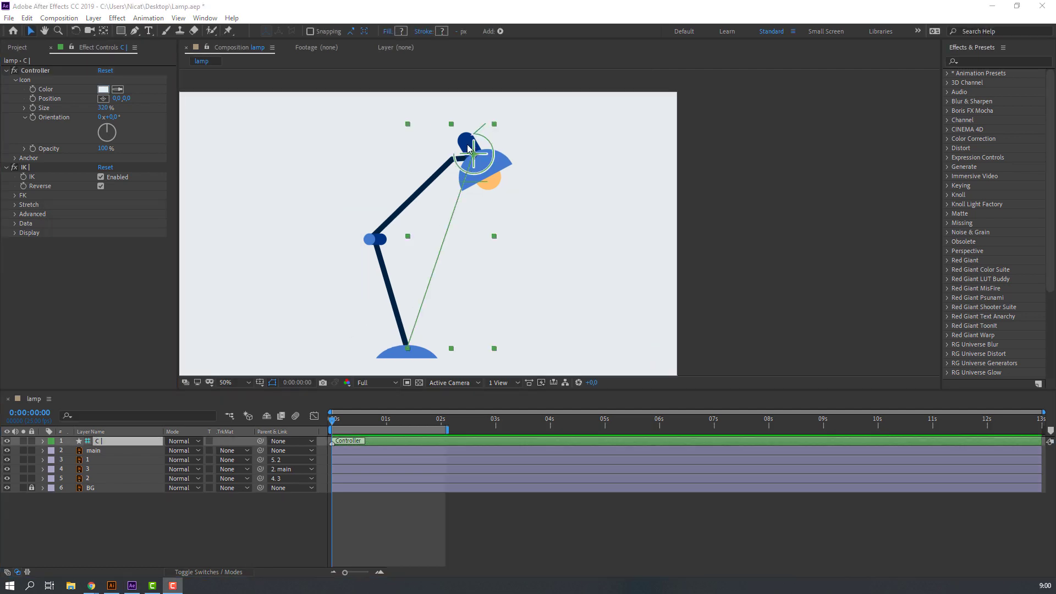
pyautogui.click(97, 447)
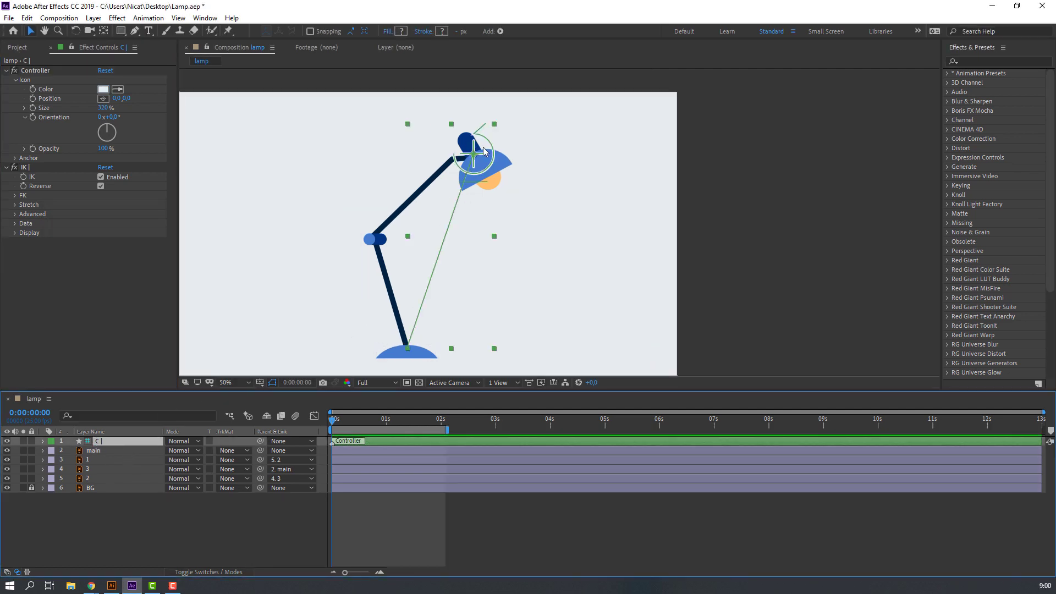
pyautogui.moveTo(483, 151)
pyautogui.mouseDown()
pyautogui.moveTo(396, 239)
pyautogui.moveTo(488, 222)
pyautogui.moveTo(498, 192)
pyautogui.mouseUp()
# Step: Scrub controller layer C's Rotation to tilt the lamp shade
pyautogui.click(120, 441)
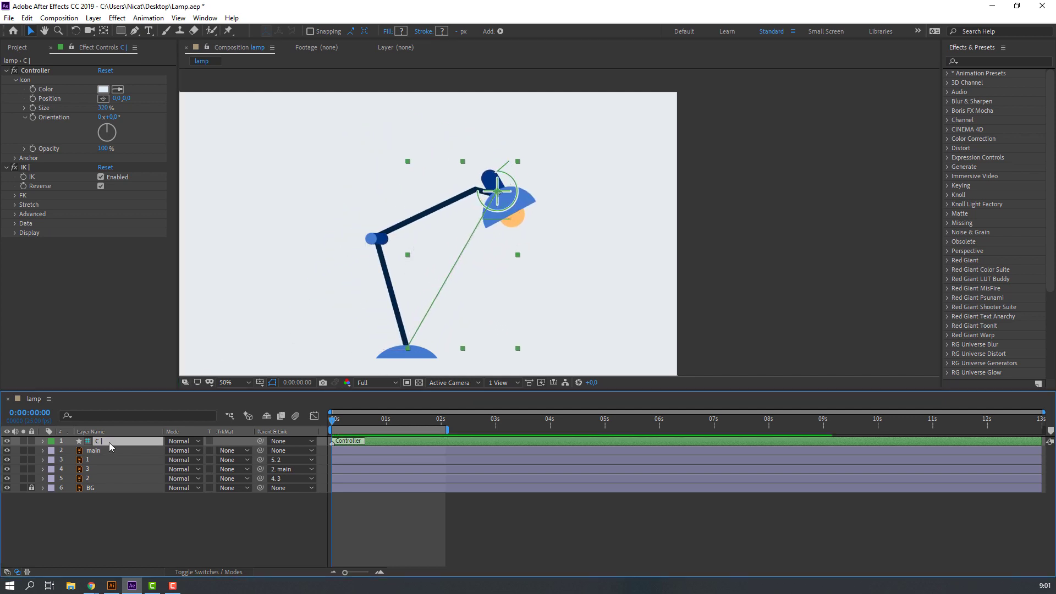
pyautogui.press('r')
pyautogui.scroll(4, 486, 231)
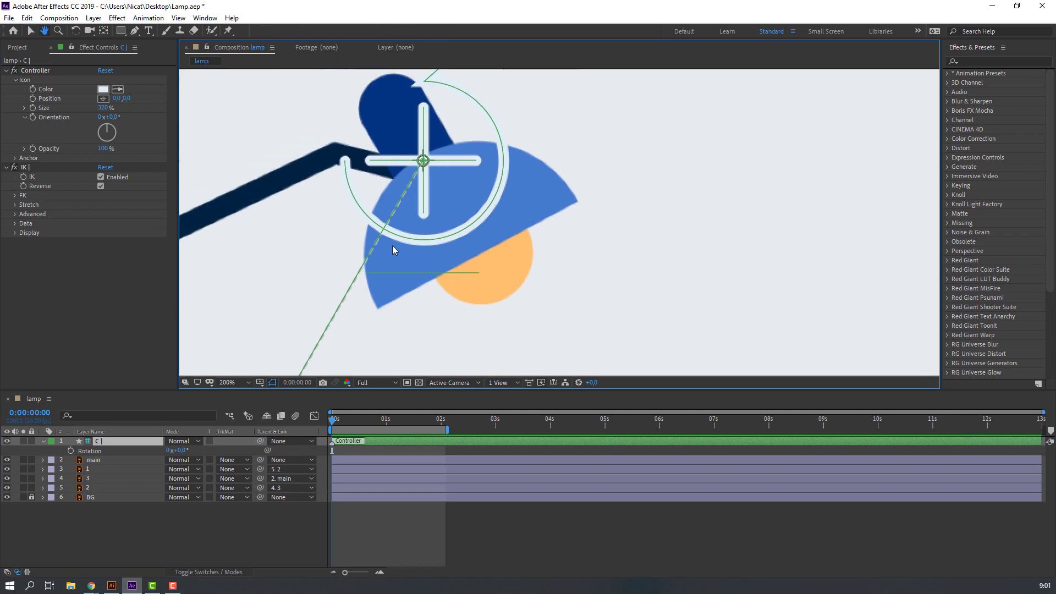
pyautogui.moveTo(179, 452)
pyautogui.mouseDown()
pyautogui.moveTo(196, 451)
pyautogui.moveTo(180, 452)
pyautogui.mouseUp()
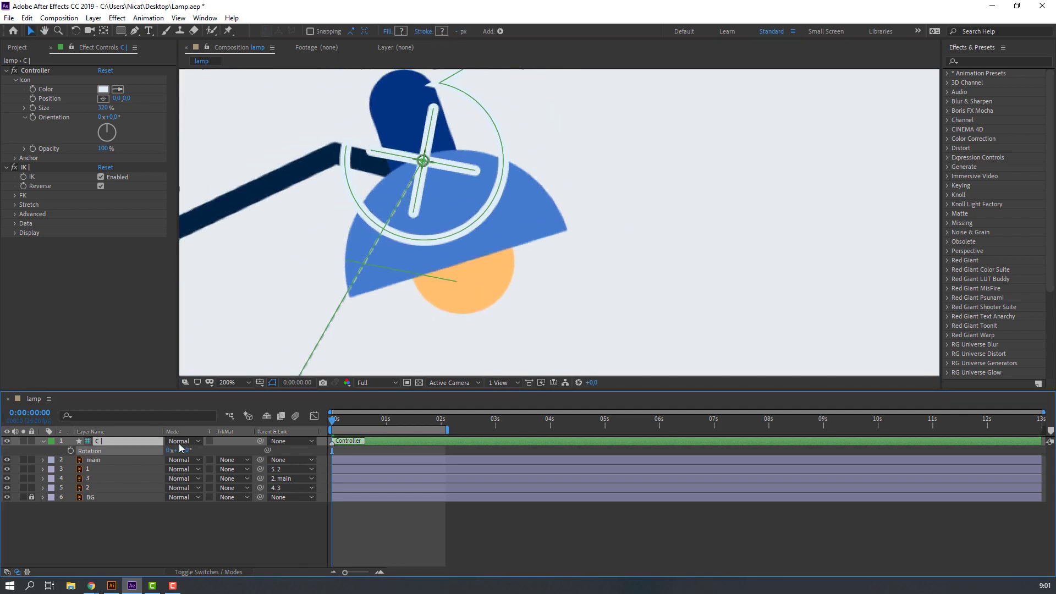
pyautogui.scroll(-4, 391, 240)
pyautogui.moveTo(391, 240); pyautogui.dragTo(375, 135)
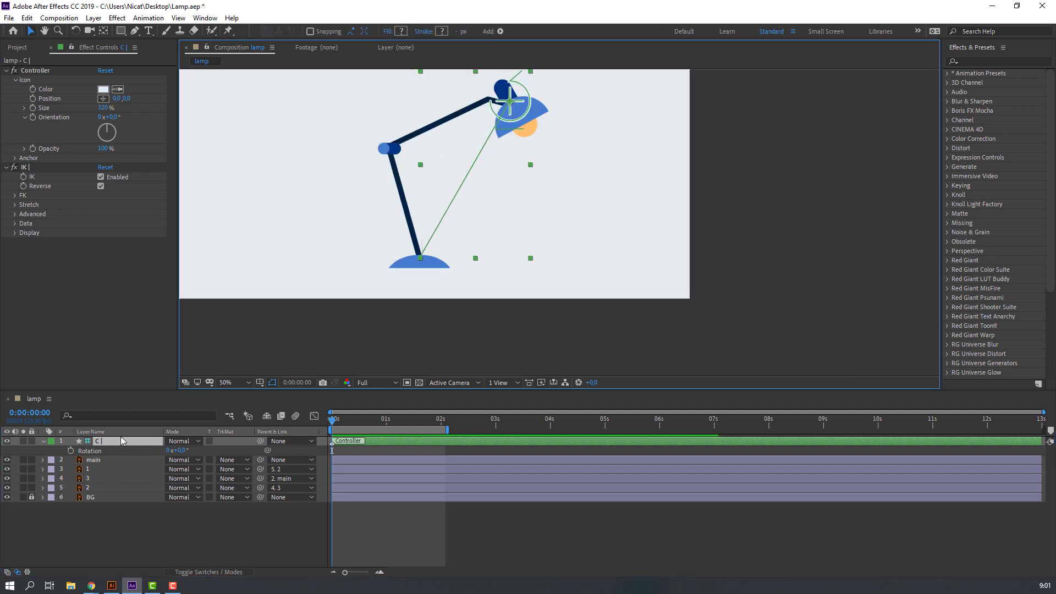
pyautogui.click(103, 461)
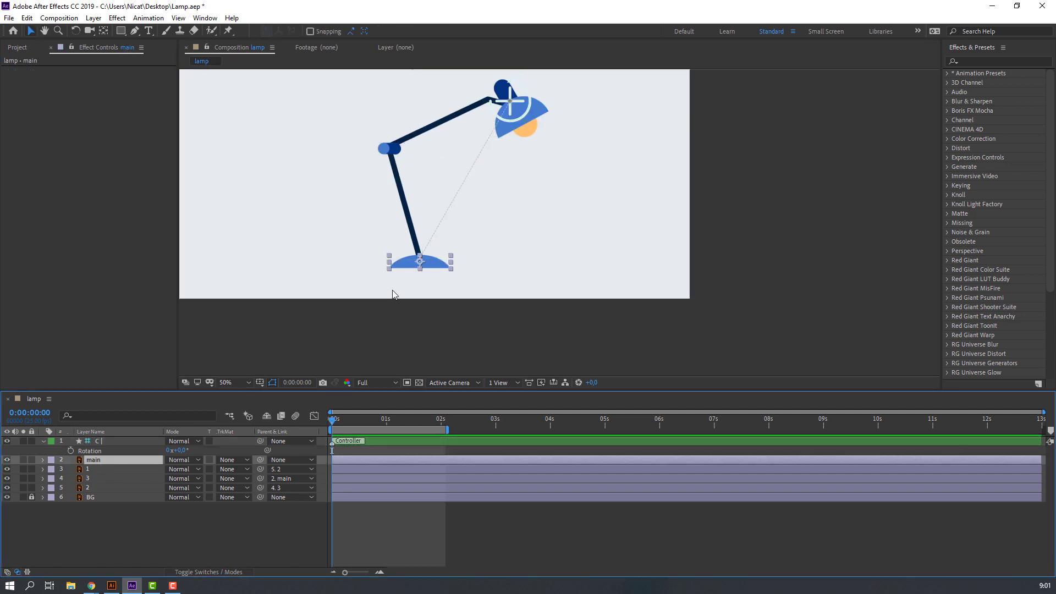
pyautogui.moveTo(365, 290); pyautogui.dragTo(348, 311)
pyautogui.moveTo(421, 284)
pyautogui.mouseDown()
pyautogui.moveTo(456, 282)
pyautogui.moveTo(445, 236)
pyautogui.moveTo(401, 281)
pyautogui.moveTo(470, 238)
pyautogui.moveTo(401, 261)
pyautogui.moveTo(437, 244)
pyautogui.moveTo(393, 235)
pyautogui.moveTo(459, 234)
pyautogui.moveTo(409, 226)
pyautogui.moveTo(442, 279)
pyautogui.mouseUp()
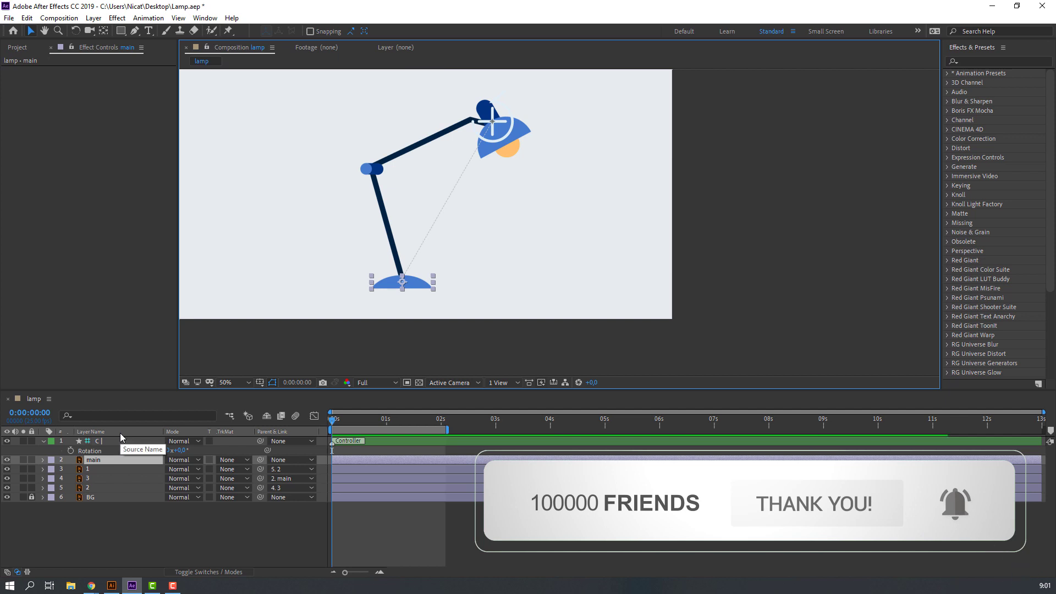